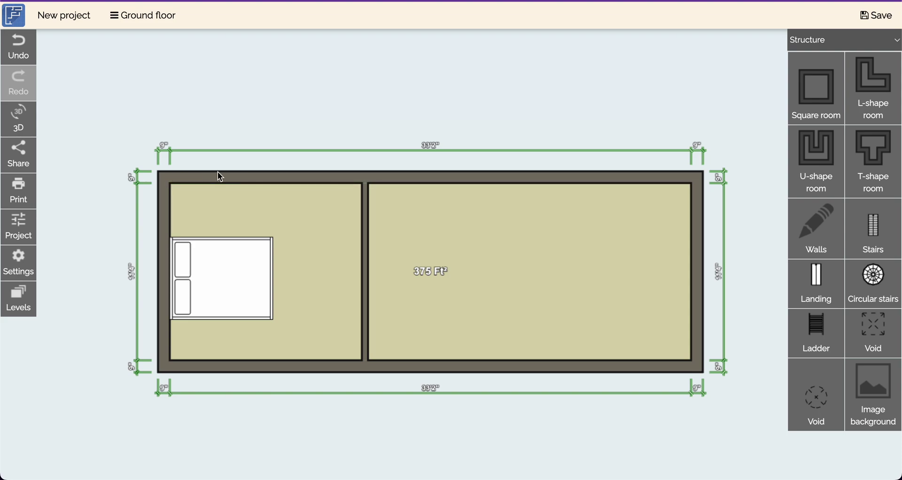
Raise the top wall so the side walls measure 12'3", then extend the dividing wall up to it.
left_click(430, 182)
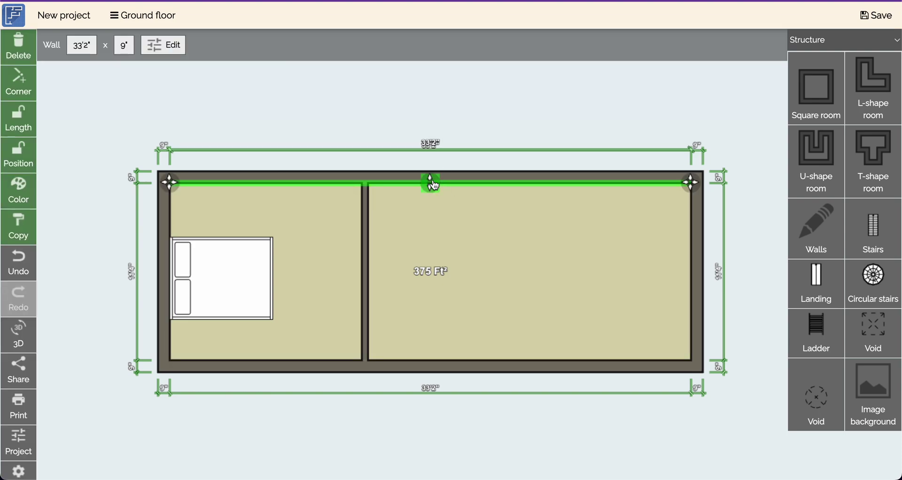
left_click_drag(433, 185, 435, 162)
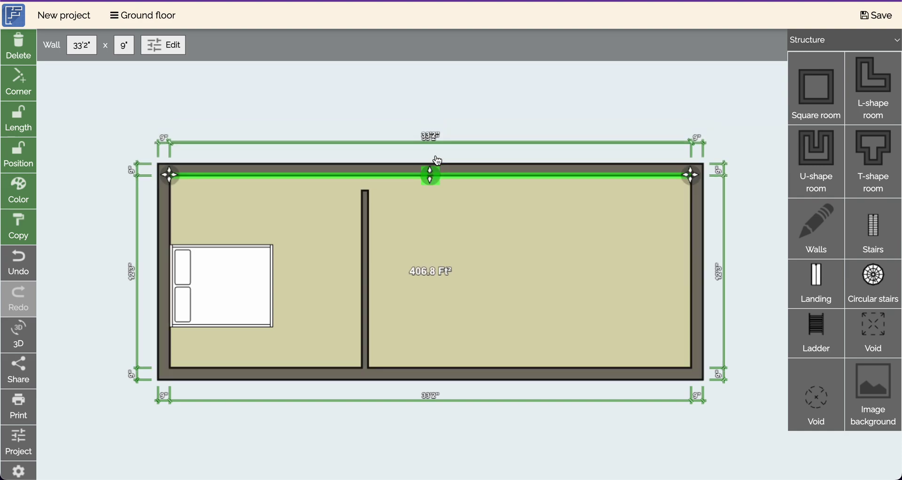
left_click(369, 207)
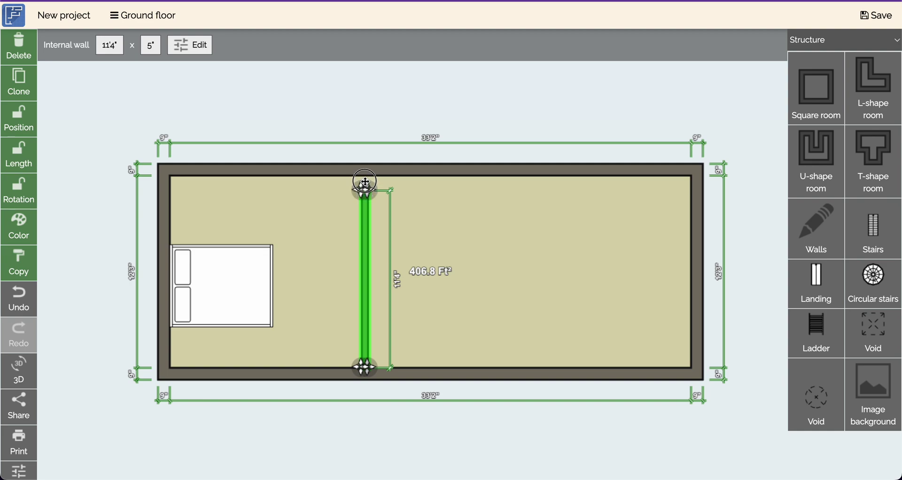
left_click_drag(365, 182, 364, 174)
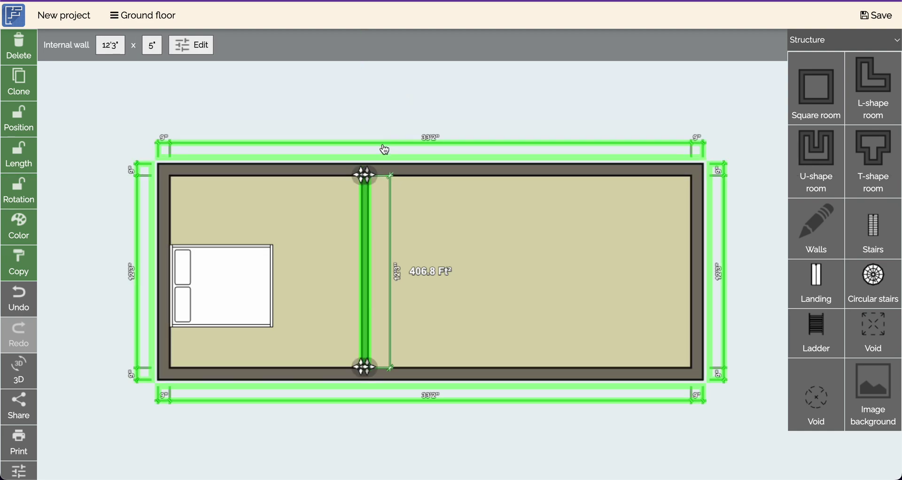
left_click(498, 86)
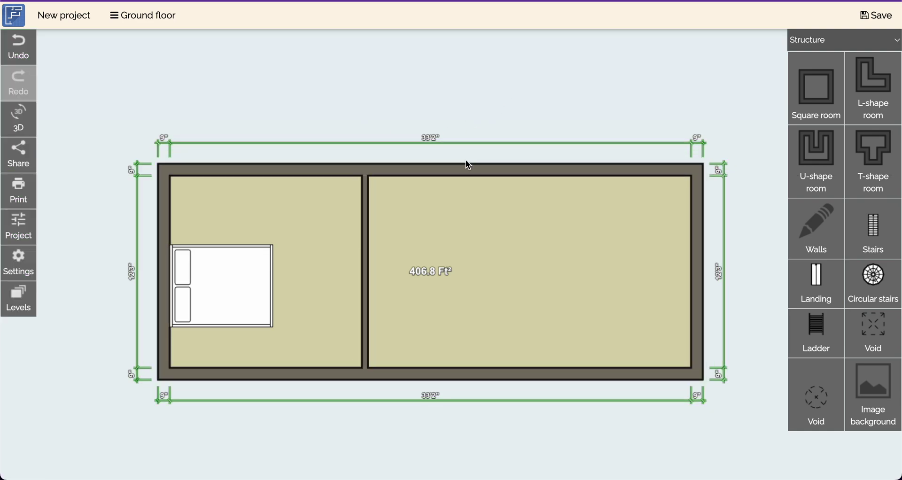
Add a corner to the top wall and raise its right 15'4" section, giving 471.7 ft².
left_click(427, 176)
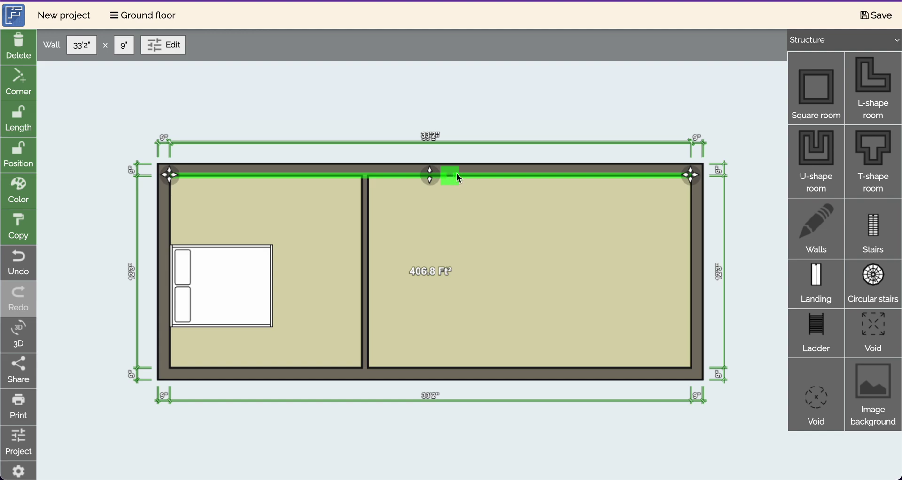
left_click(23, 88)
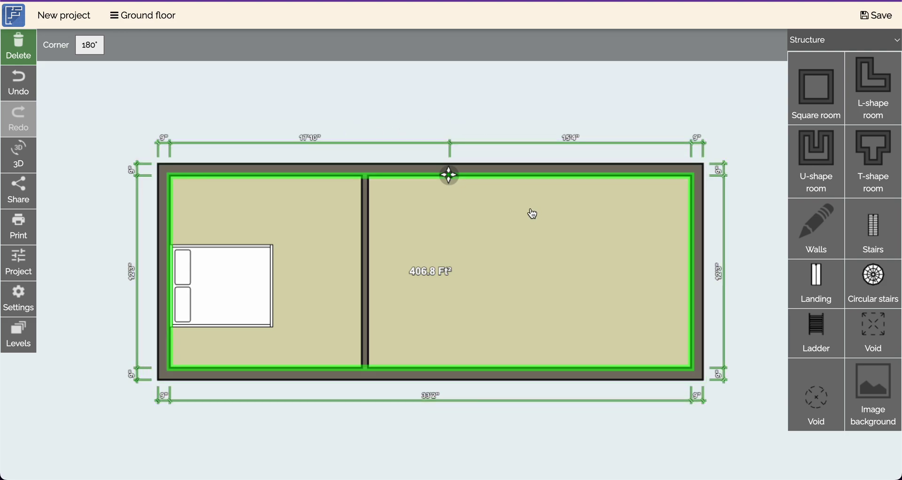
left_click(549, 180)
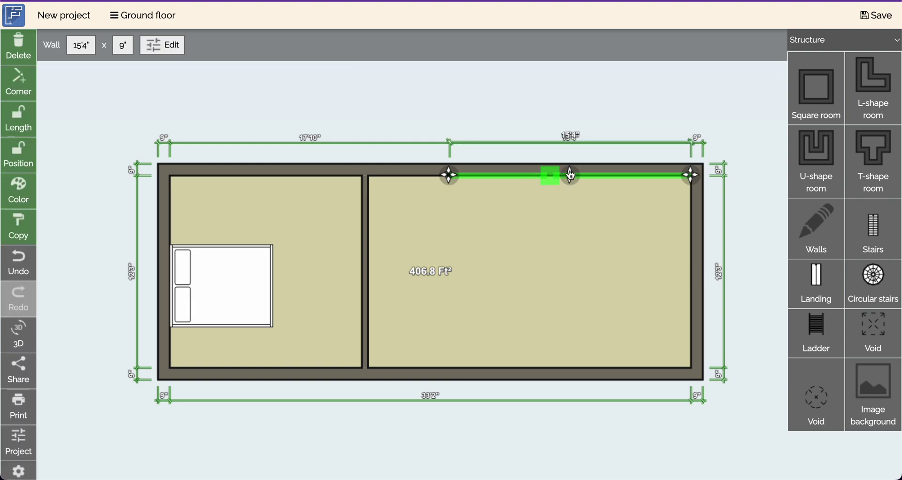
left_click_drag(571, 175, 571, 106)
left_click_drag(570, 147, 551, 295)
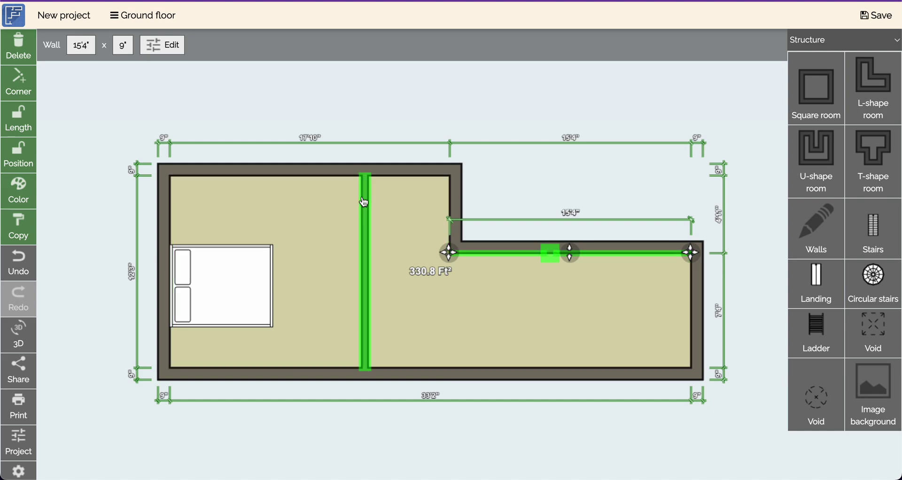
left_click_drag(573, 258, 570, 105)
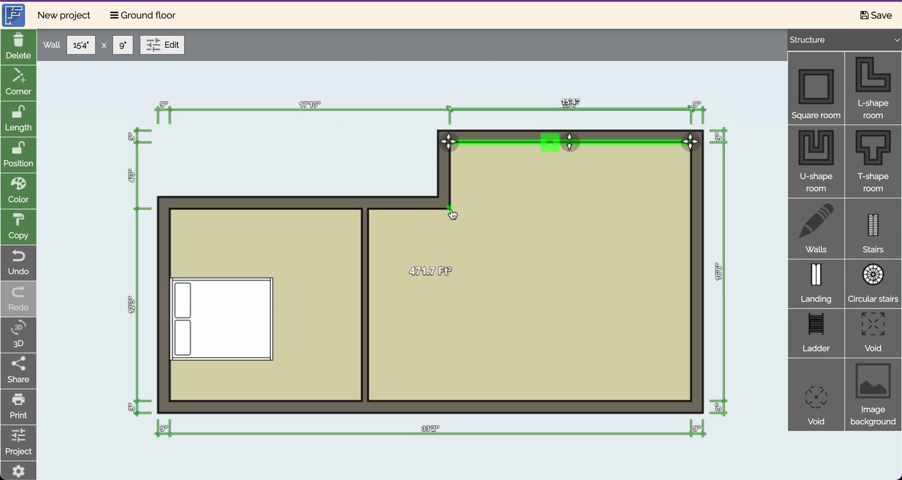
left_click(828, 238)
Draw a 12'3" interior wall from the step corner down to the bottom wall.
left_click_drag(477, 212, 482, 332)
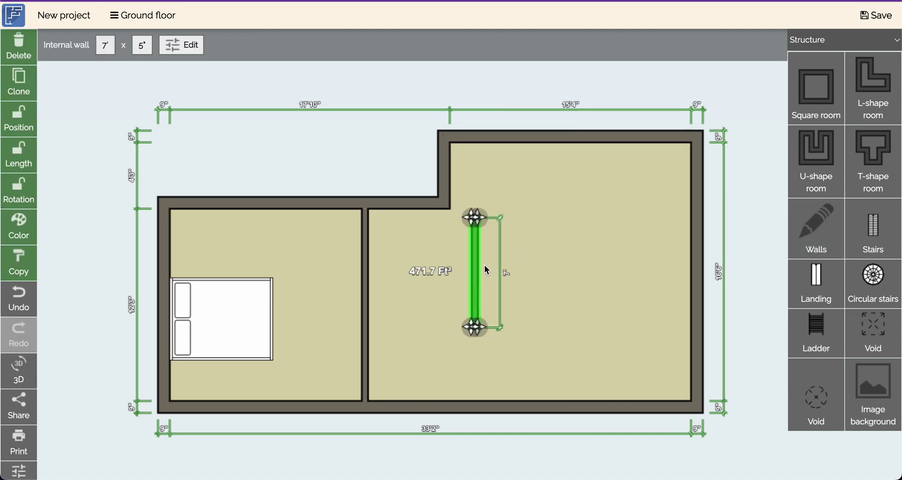
left_click_drag(476, 259, 428, 258)
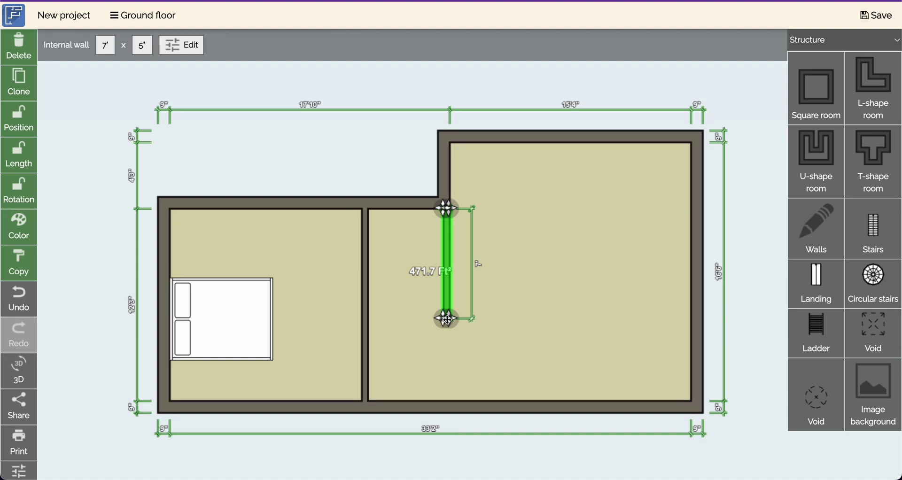
left_click_drag(446, 319, 450, 411)
left_click(523, 271)
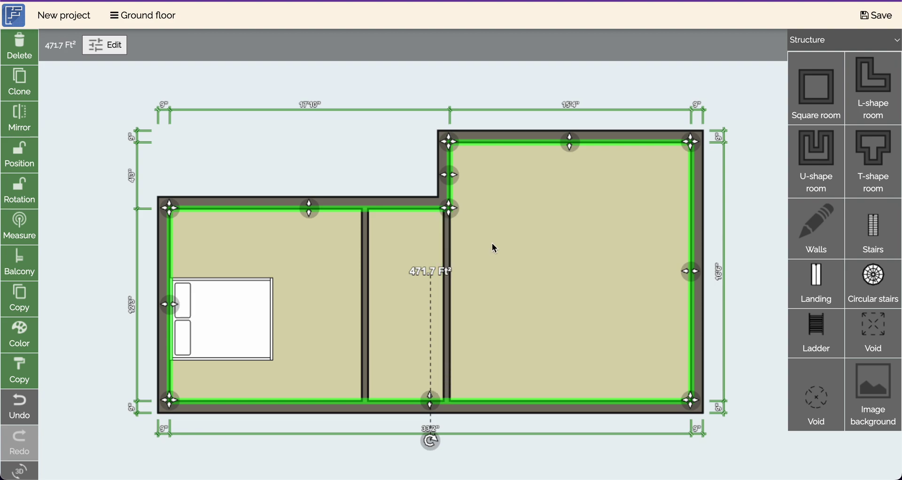
left_click(399, 162)
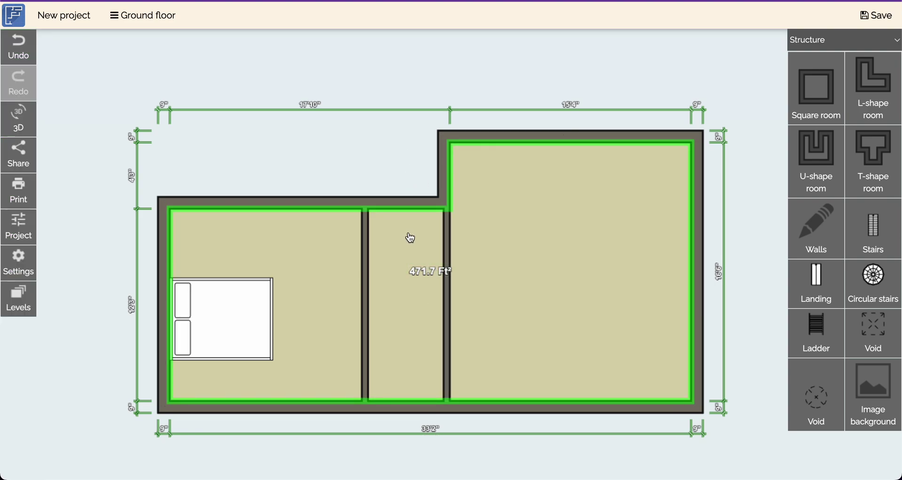
left_click(419, 212)
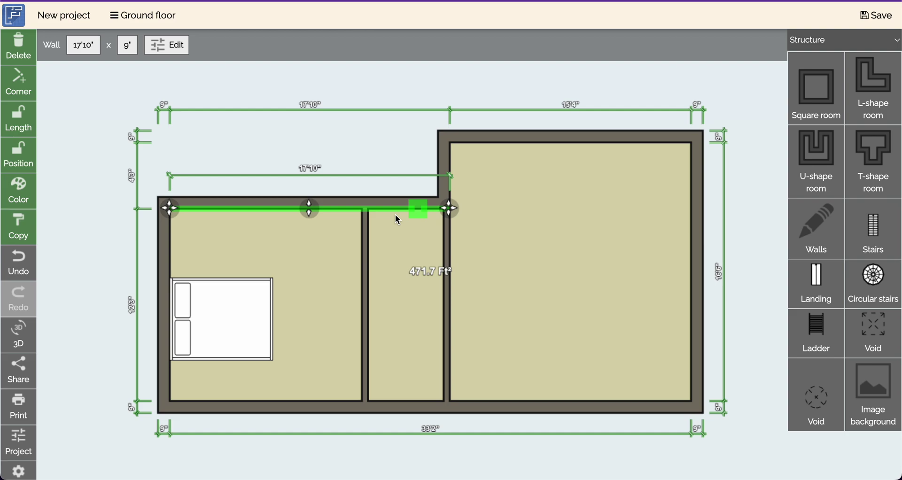
Lower the 17'10" top wall over the bedroom and hallway slightly, bringing the area to 471.4 ft².
left_click(365, 212)
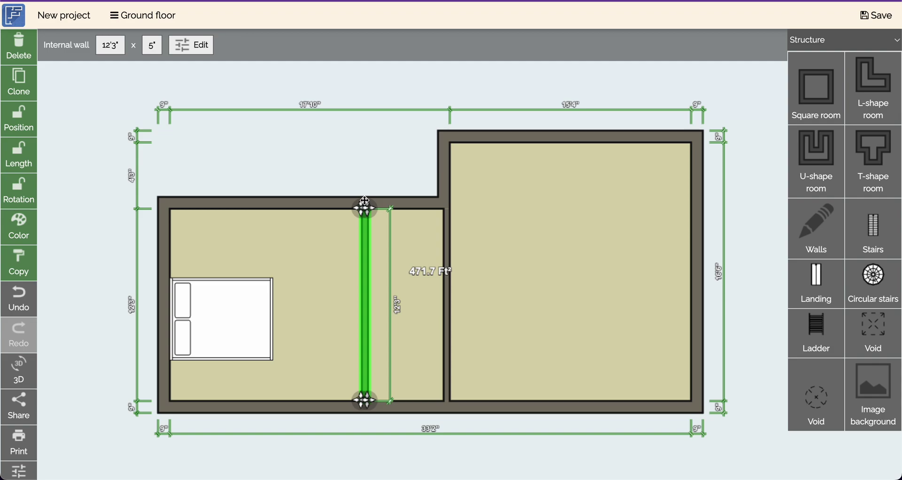
left_click(366, 200)
scroll(365, 187, "up", 5)
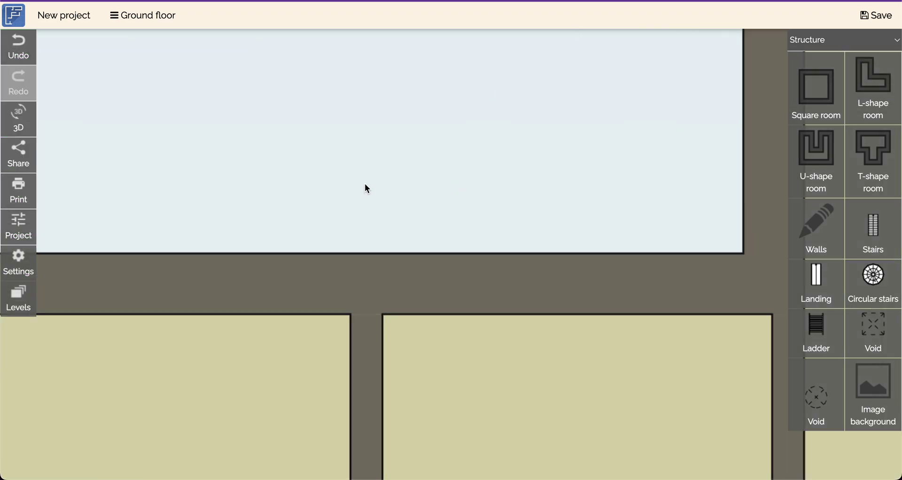
scroll(365, 183, "down", 6)
scroll(364, 183, "up", 5)
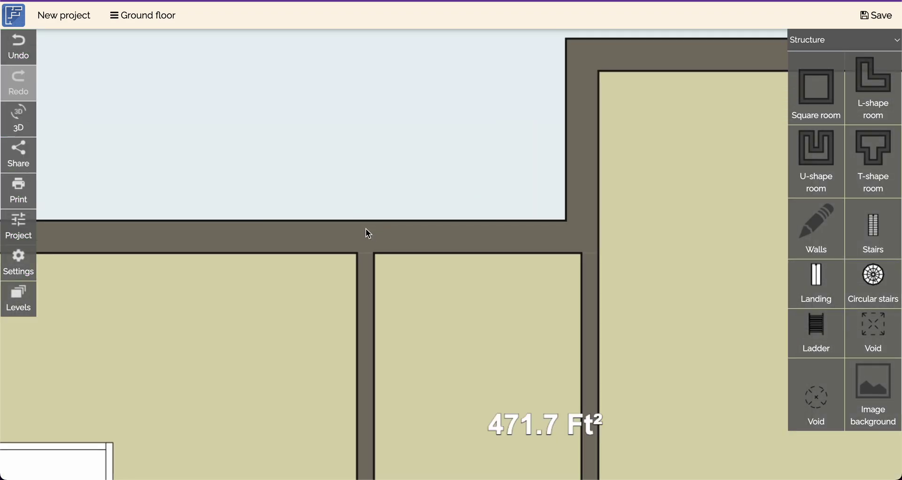
left_click(365, 241)
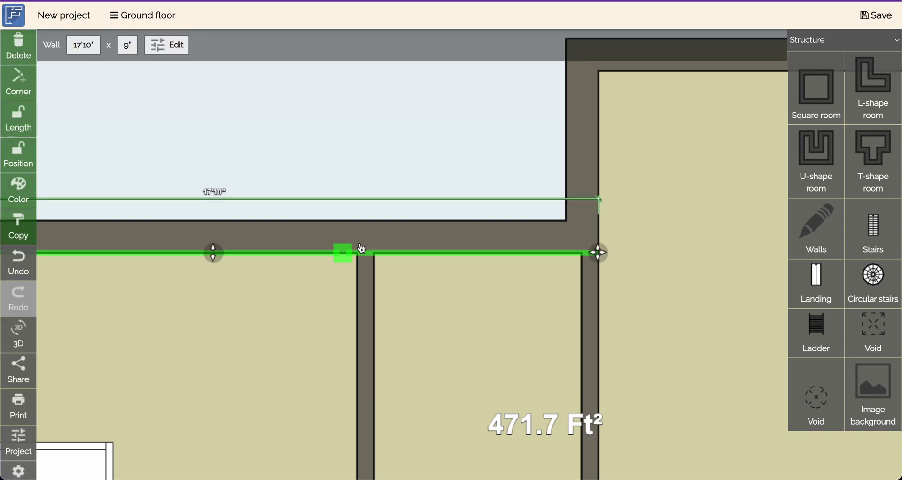
left_click_drag(345, 252, 356, 245)
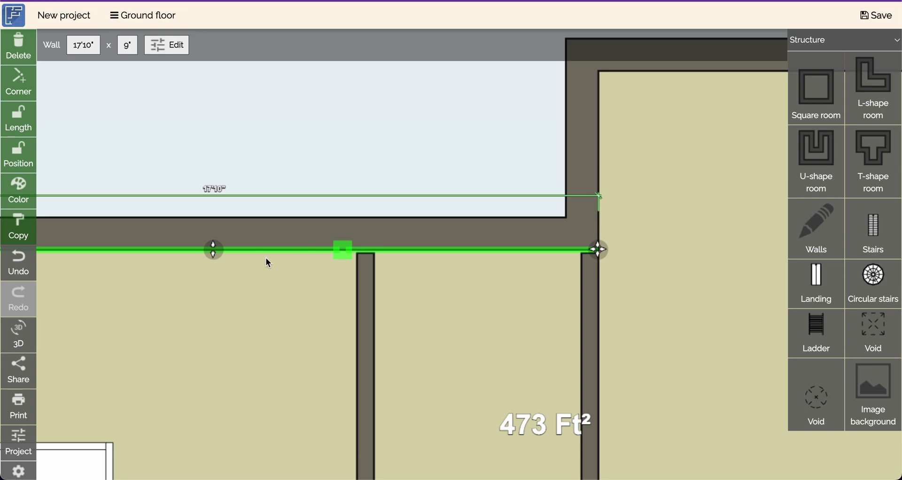
left_click_drag(214, 249, 244, 256)
left_click(367, 237)
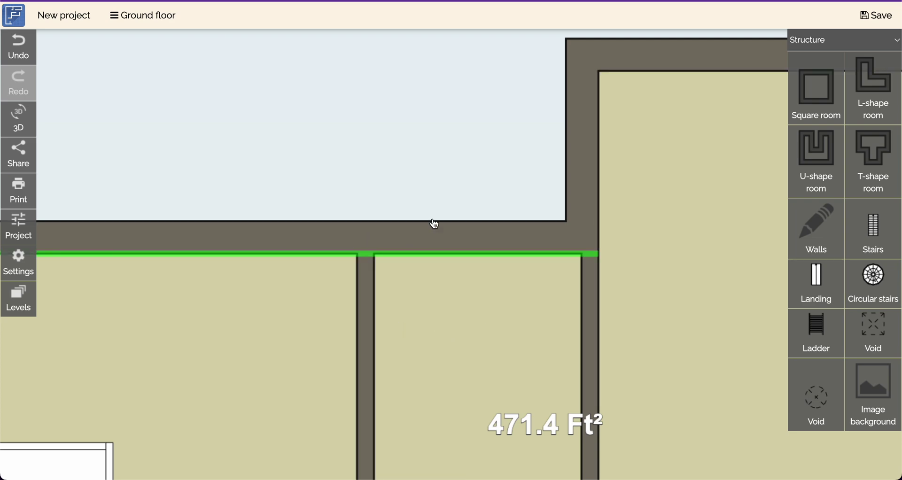
scroll(483, 186, "down", 3)
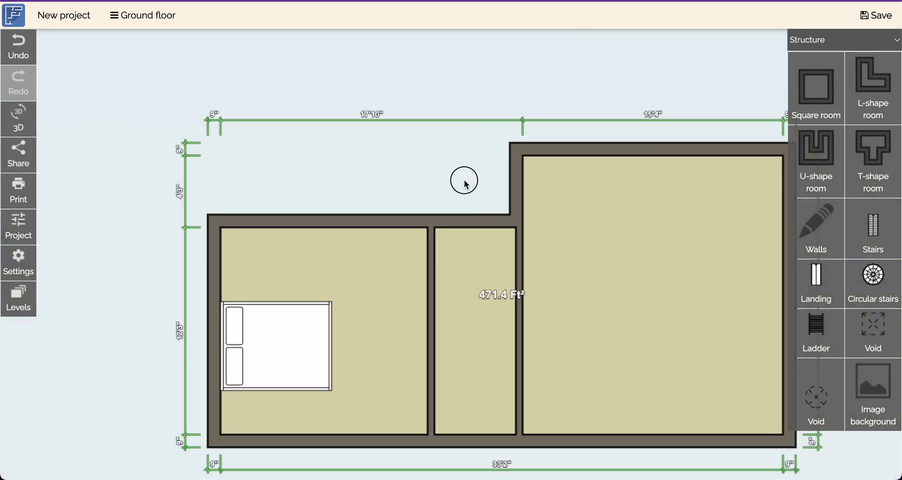
left_click_drag(465, 179, 447, 170)
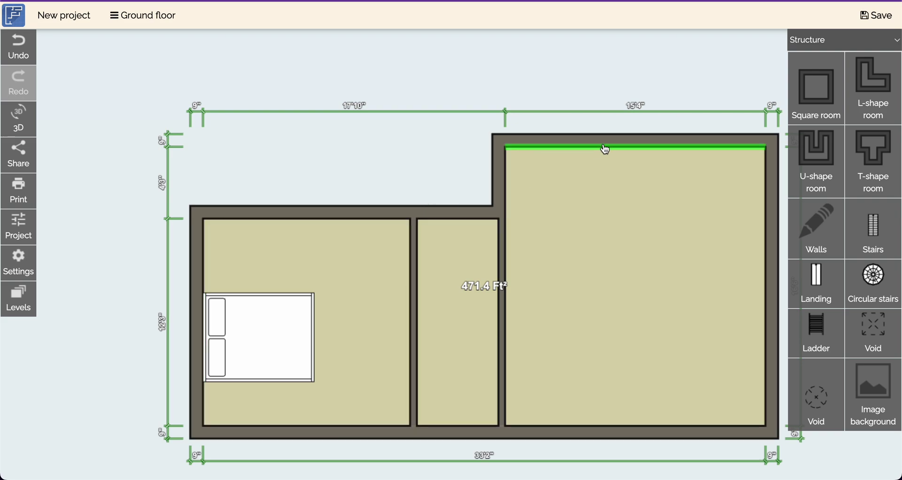
Place a 2'7" door from the Doors & windows catalogue in the bedroom–hallway wall.
left_click(899, 37)
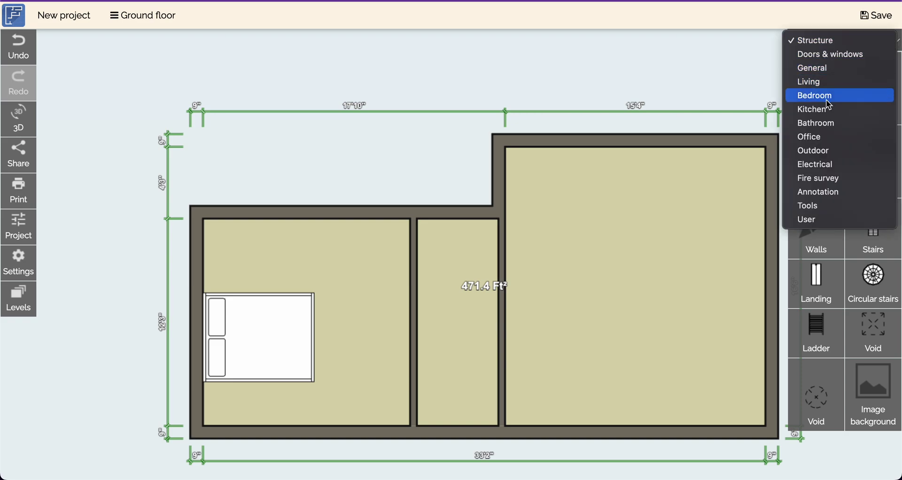
left_click(830, 55)
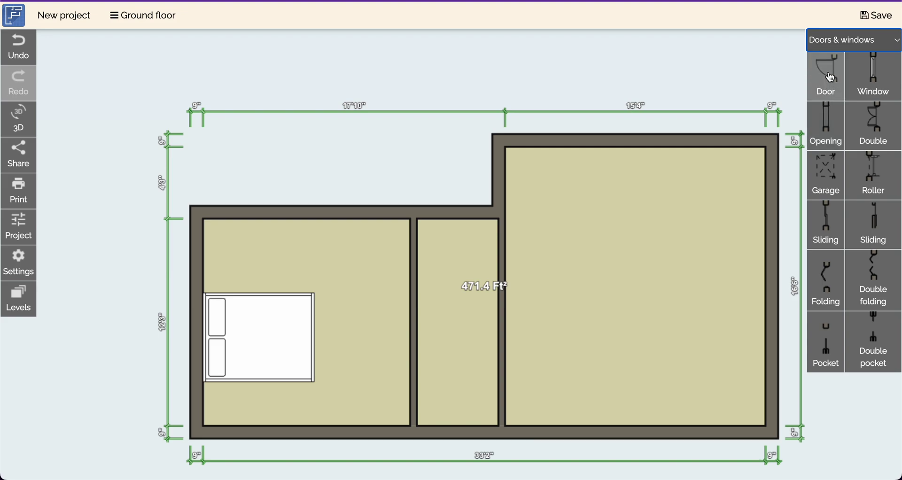
mouse_move(831, 78)
left_mouse_down()
mouse_move(510, 217)
mouse_move(452, 263)
mouse_move(429, 262)
mouse_move(425, 229)
mouse_move(427, 263)
left_mouse_up()
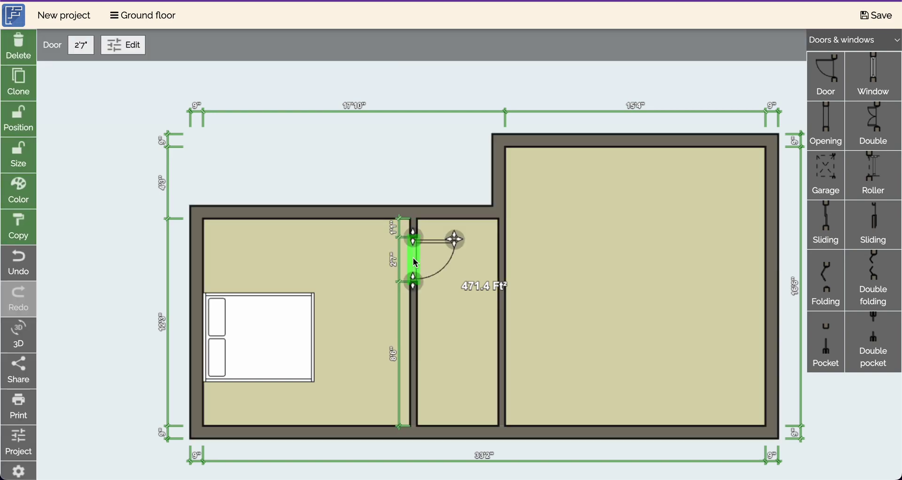
left_click(397, 267)
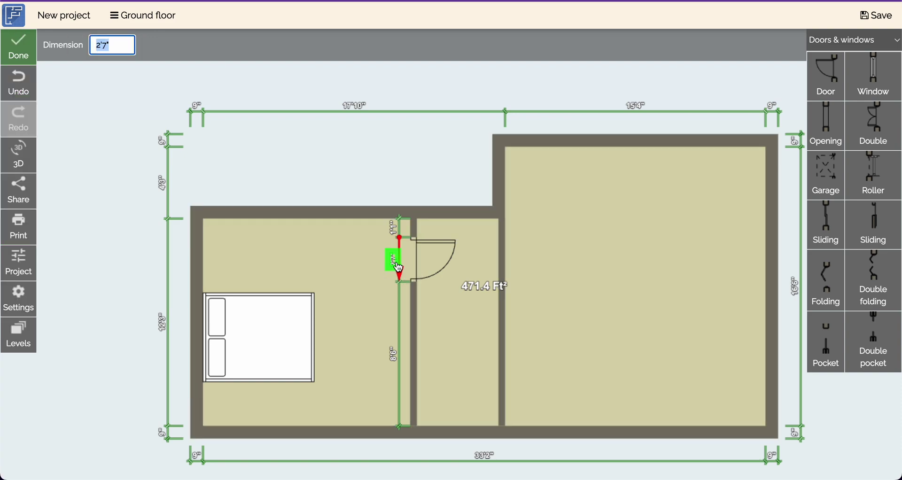
Set the door's Dimension value to 36", leaving 1'1" of wall above and 8'2" below.
scroll(410, 266, "up", 1)
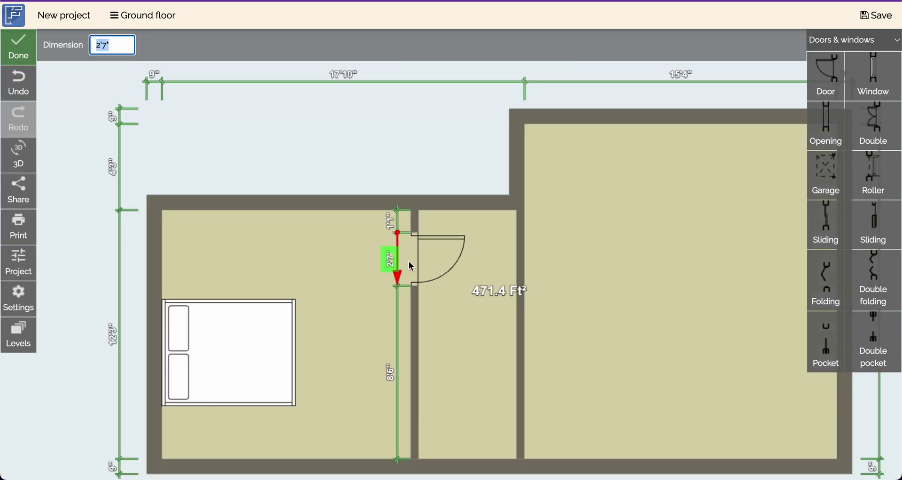
scroll(412, 267, "up", 5)
left_click_drag(363, 367, 361, 400)
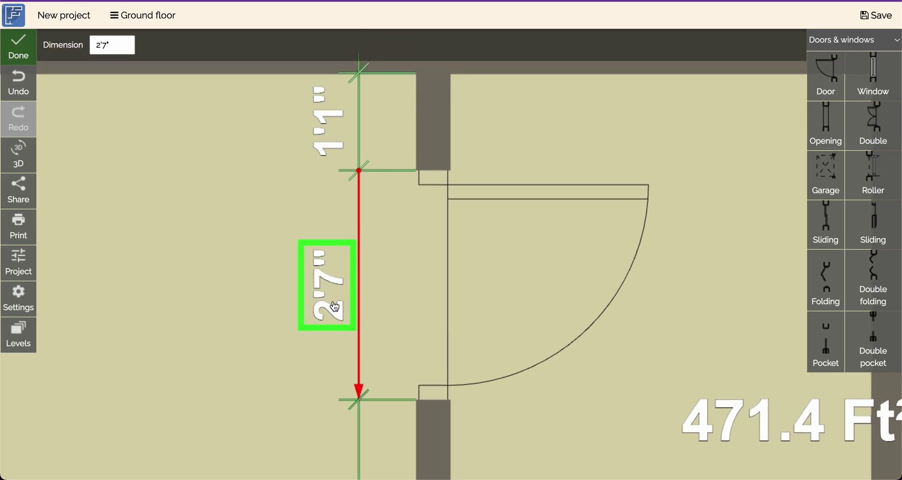
left_click_drag(337, 296, 347, 285)
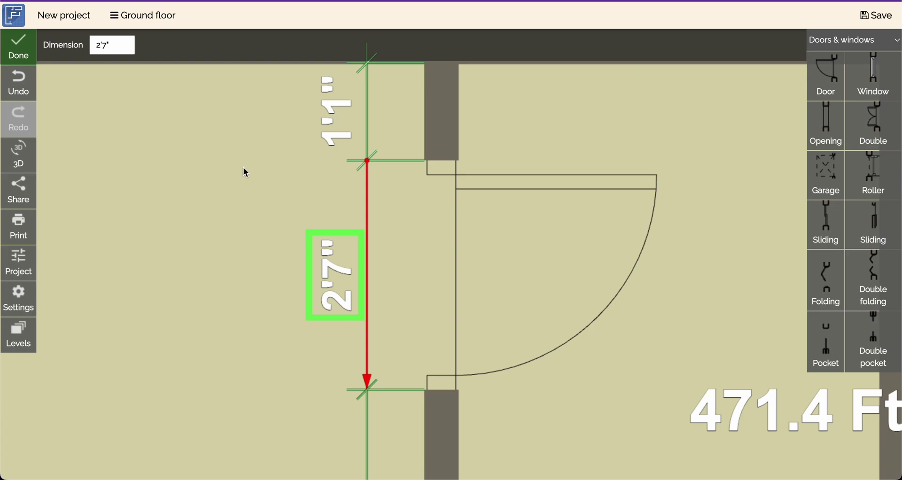
left_click(120, 45)
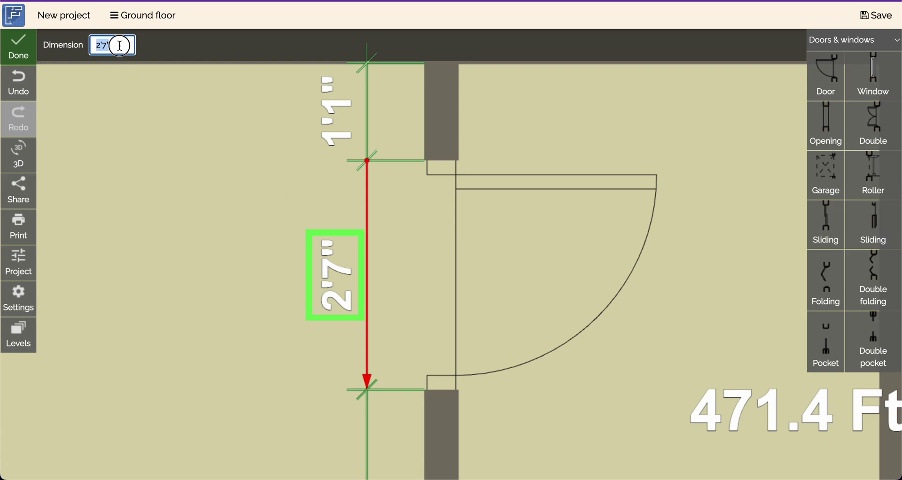
key("Right")
left_click_drag(124, 45, 92, 48)
type("3")
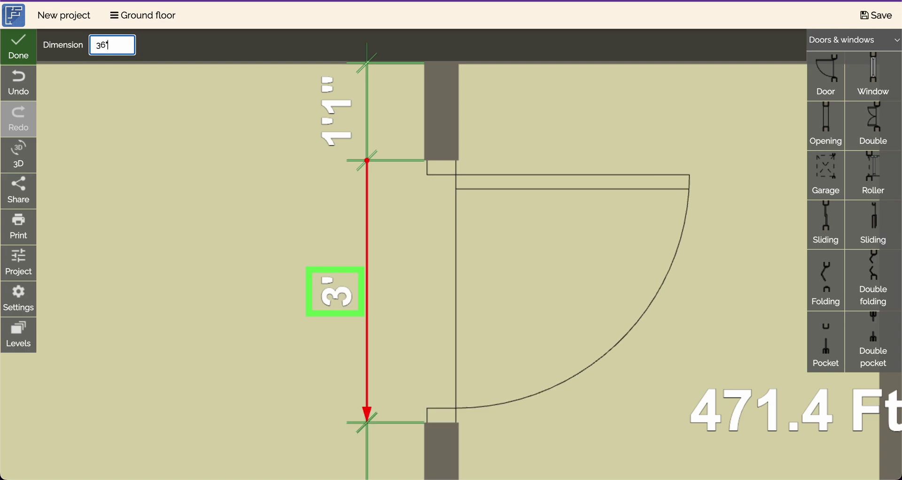
scroll(322, 267, "down", 5)
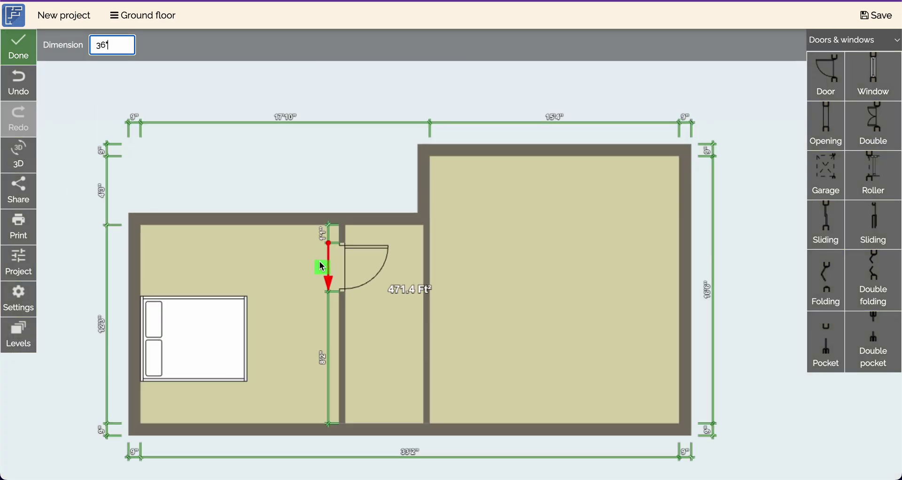
type("6\"")
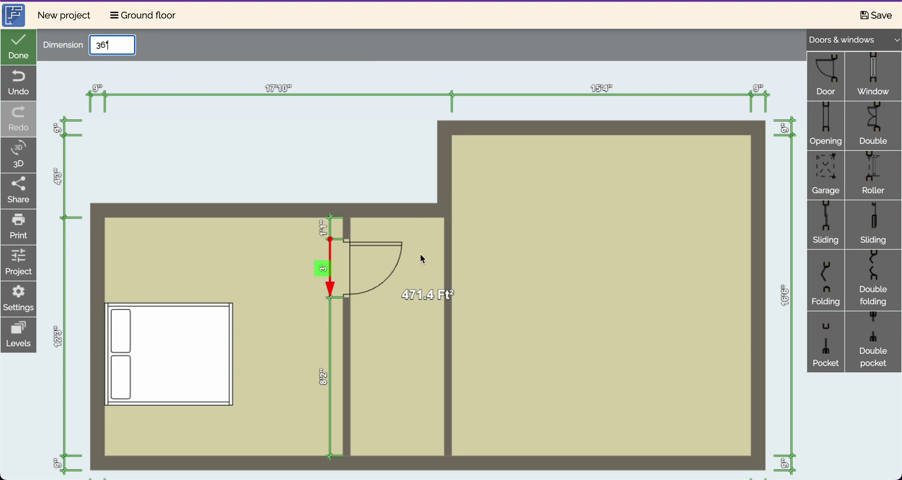
key("BackSpace")
left_click(507, 256)
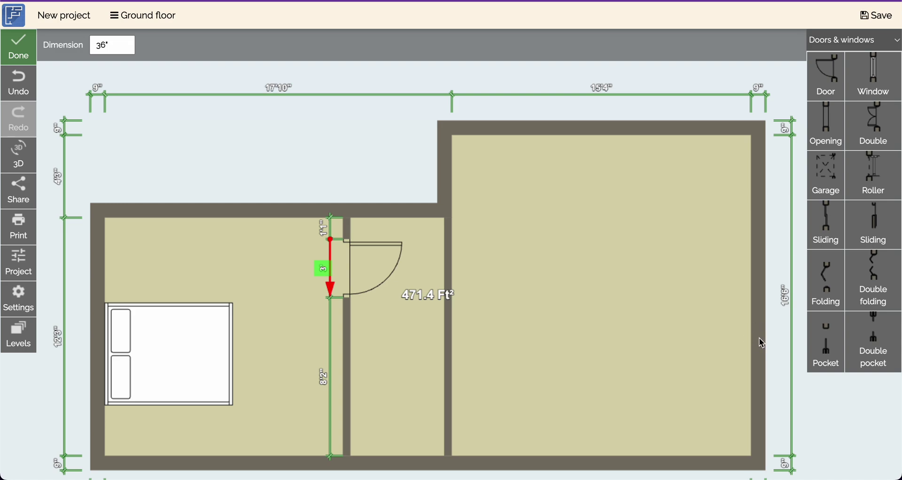
Add a corner to the right wall and push its lower 6'3" section inward, leaving 453.4 ft².
left_click(20, 46)
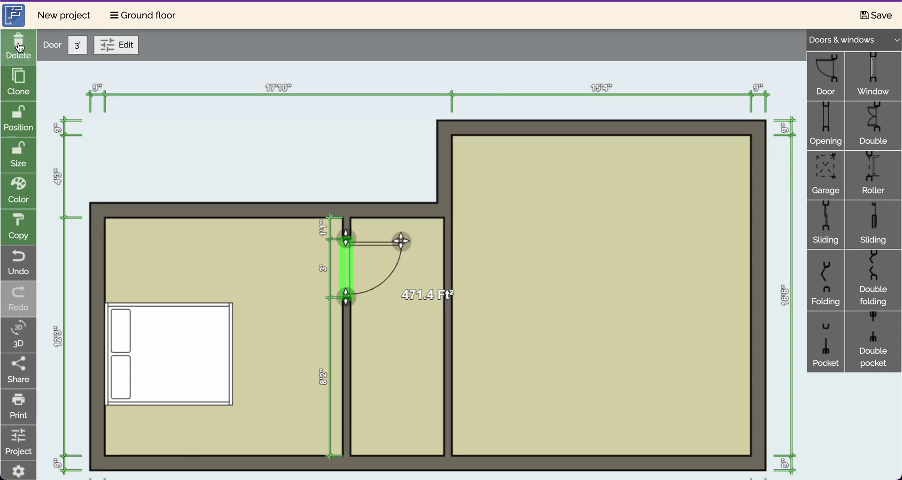
left_click(760, 339)
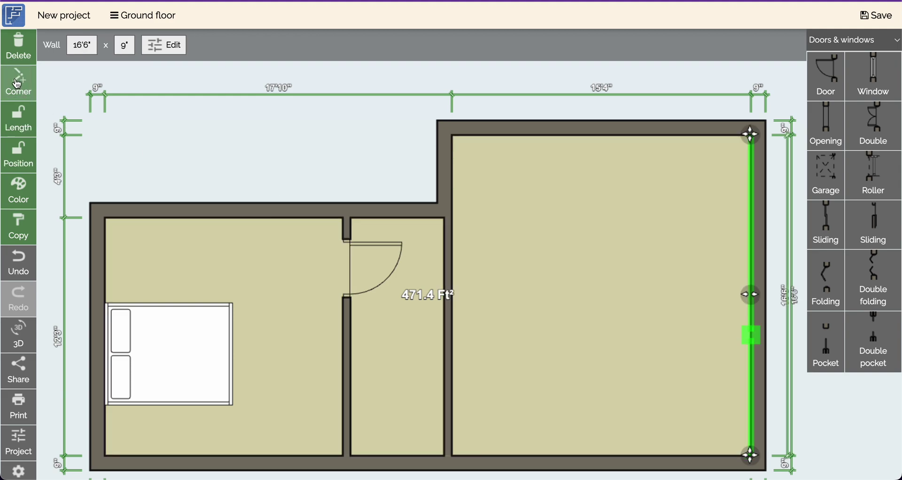
left_click(22, 90)
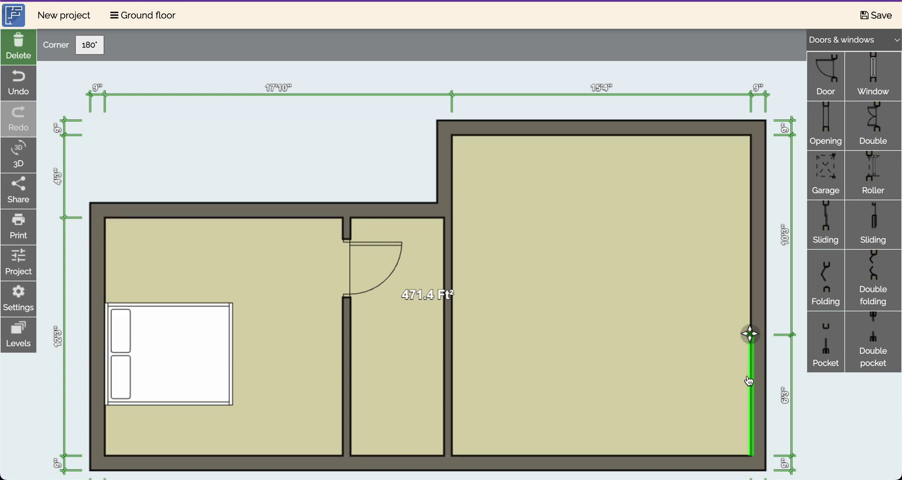
left_click_drag(752, 379, 668, 408)
left_click(730, 390)
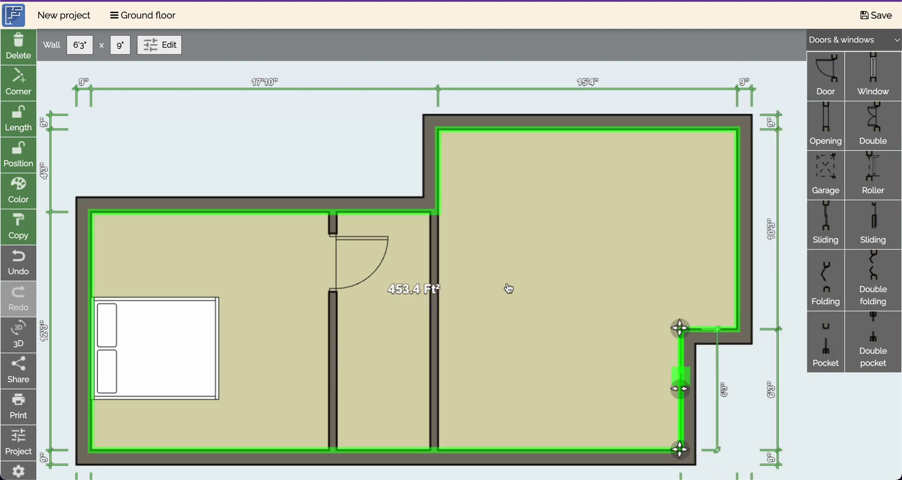